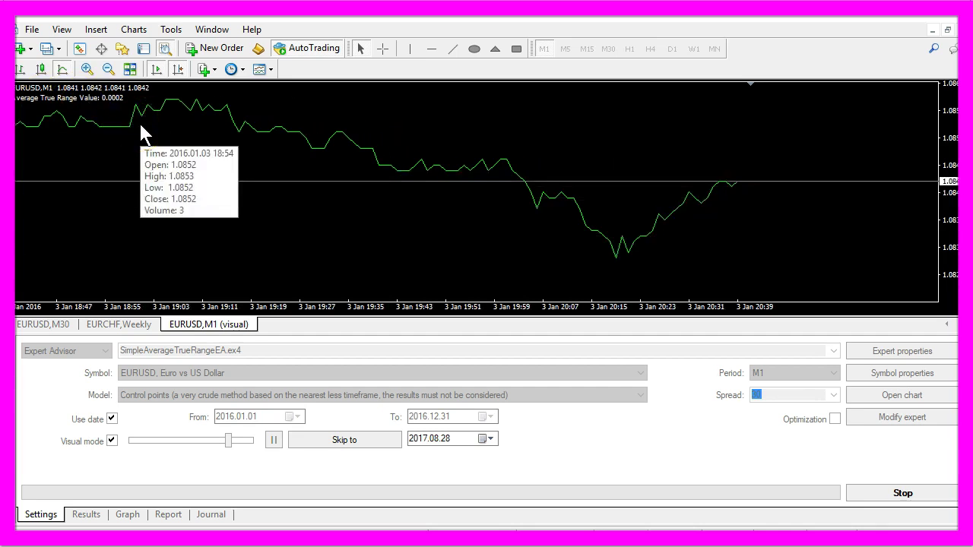
Add an Average True Range (14) oscillator beneath the EURUSD M1 backtest chart
{"action": "left_click", "coordinate": [96, 30]}
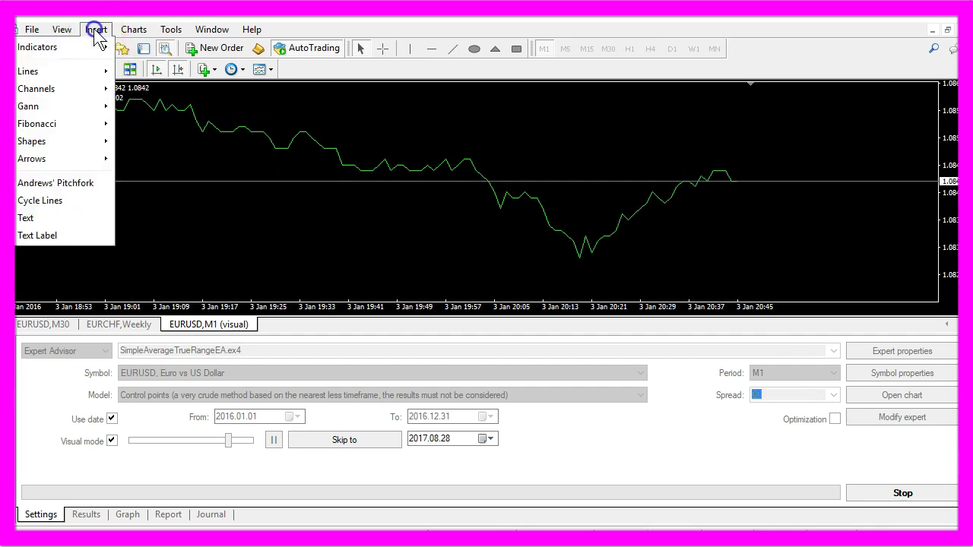
{"action": "mouse_move", "coordinate": [37, 47]}
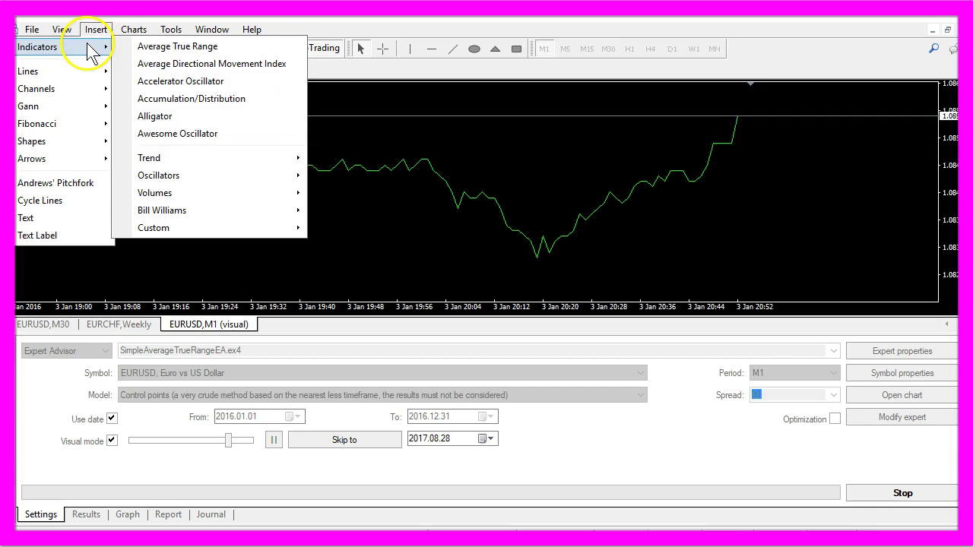
{"action": "mouse_move", "coordinate": [158, 176]}
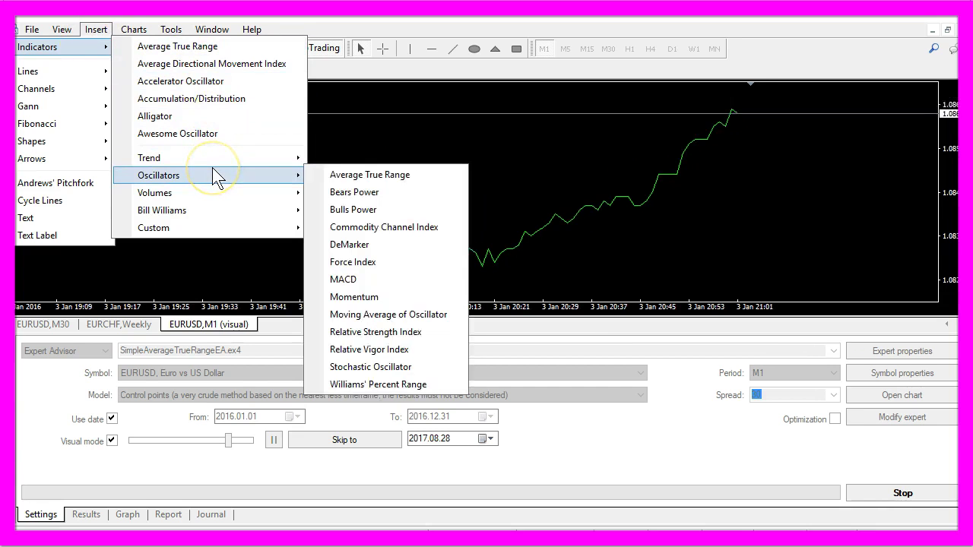
{"action": "left_click", "coordinate": [371, 178]}
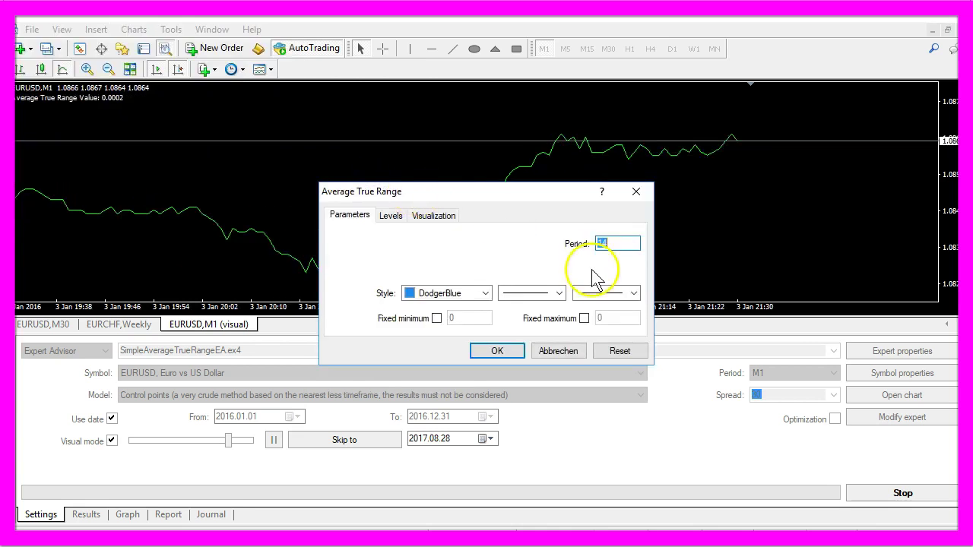
{"action": "double_click", "coordinate": [587, 244]}
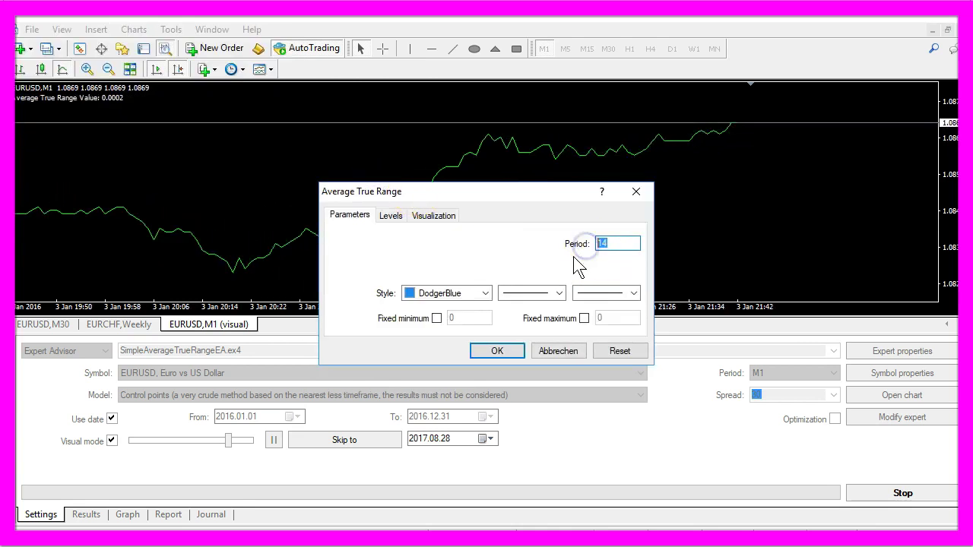
{"action": "left_click", "coordinate": [623, 251]}
{"action": "left_click", "coordinate": [489, 340]}
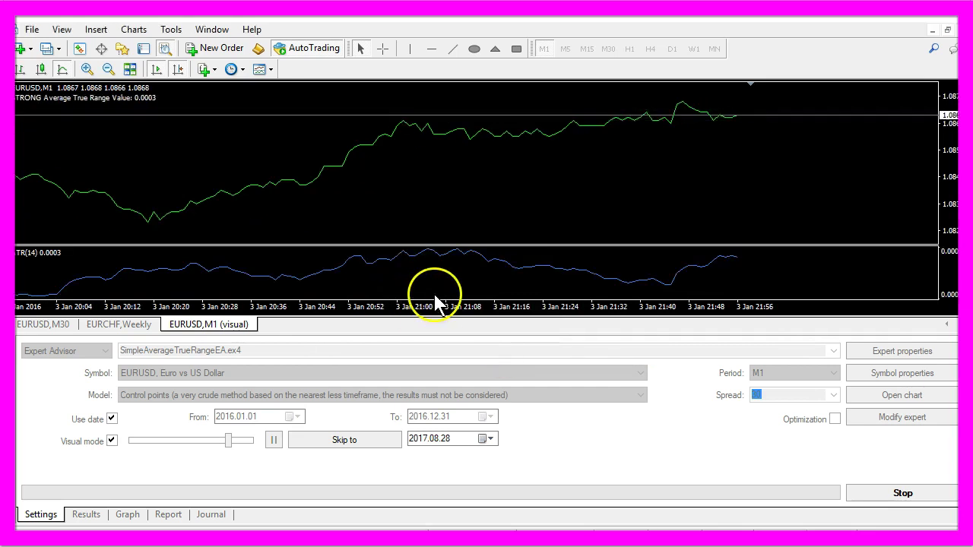
{"action": "key", "text": "Pause"}
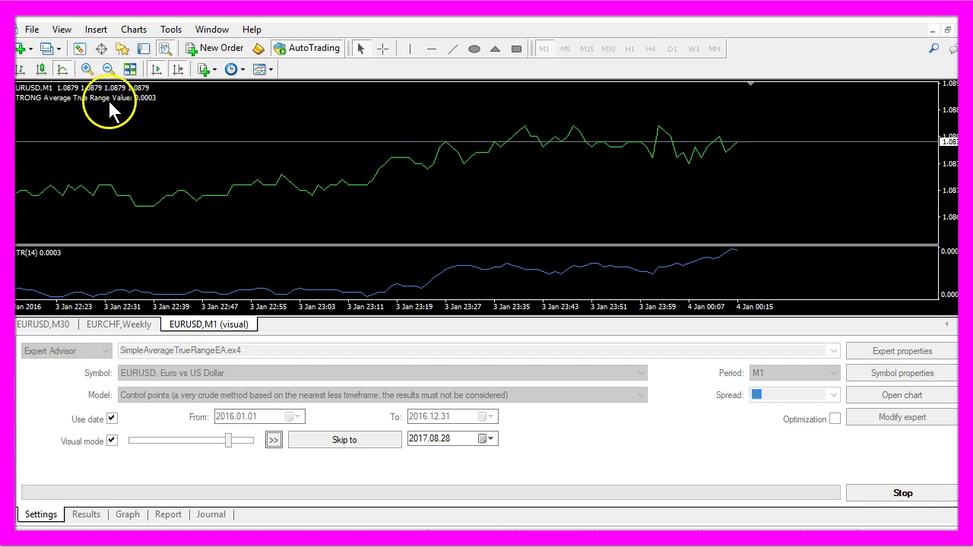
{"action": "key", "text": "Pause"}
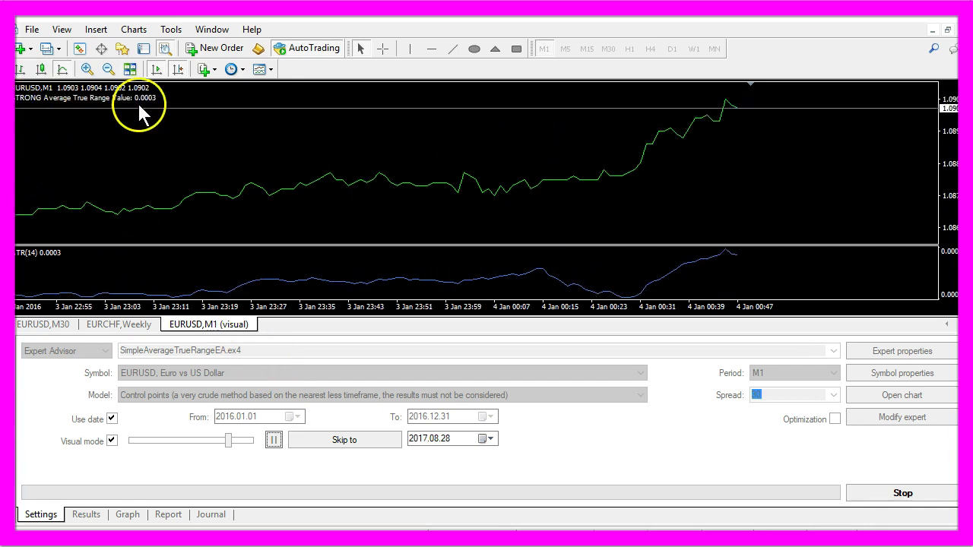
Create the expert advisor SimpleTrueRangeEA.mq4 from MetaEditor's Expert Advisor (template) wizard
{"action": "left_click", "coordinate": [258, 52]}
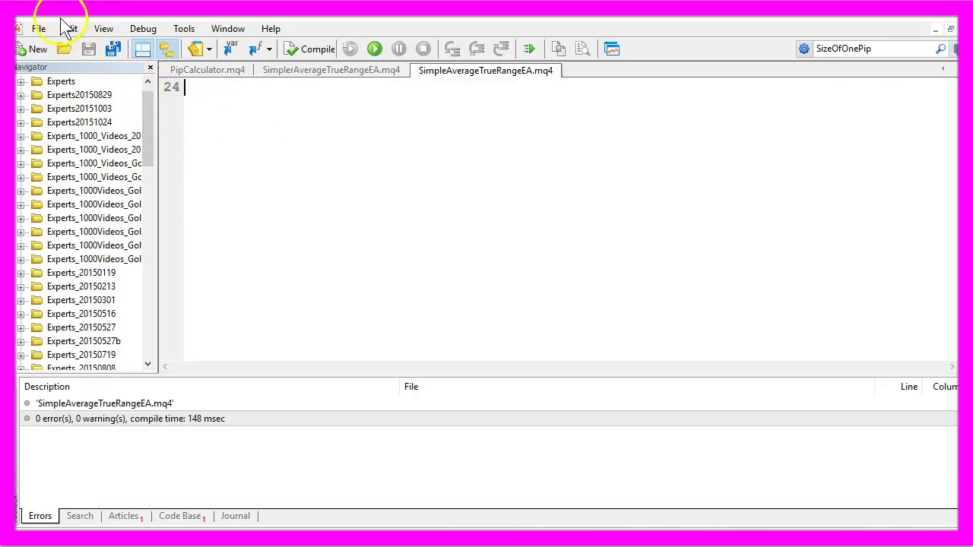
{"action": "left_click", "coordinate": [40, 30]}
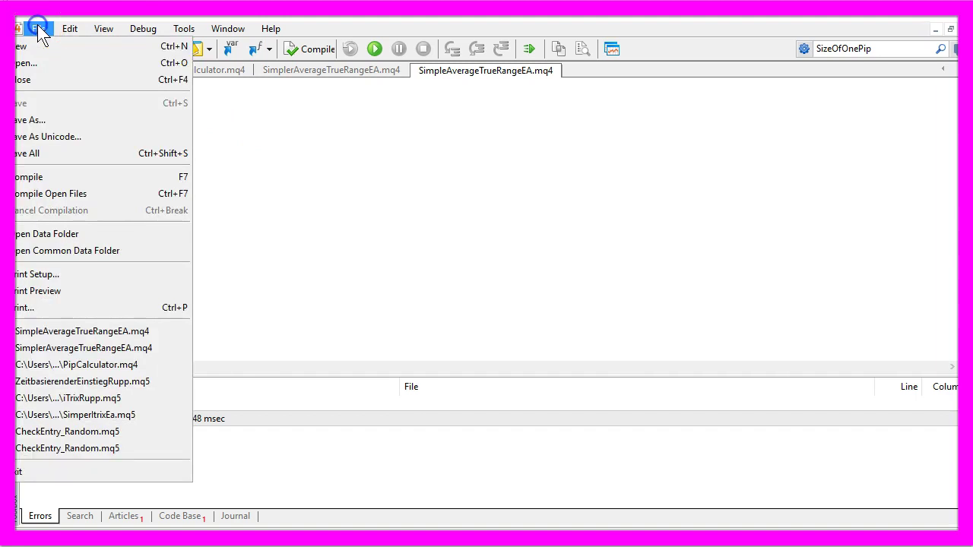
{"action": "left_click", "coordinate": [41, 44]}
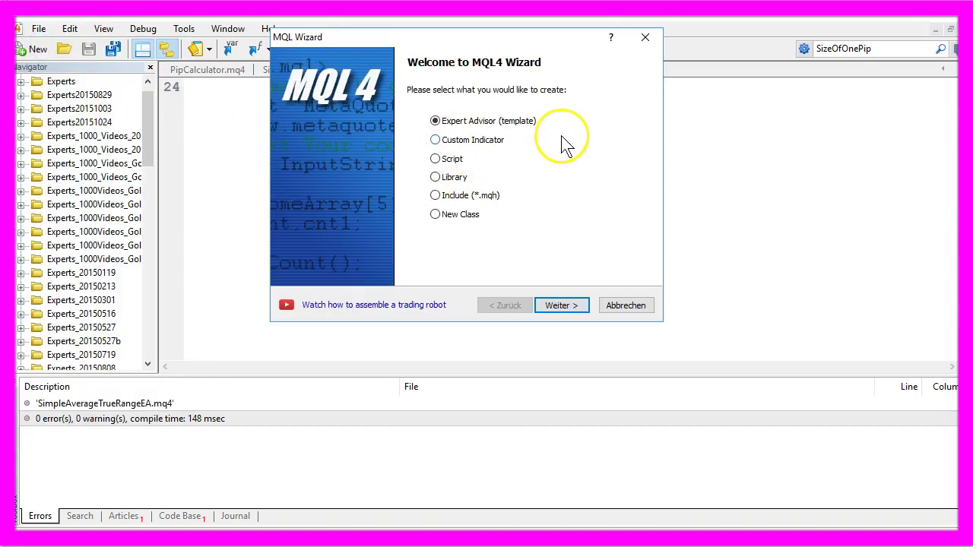
{"action": "left_click", "coordinate": [572, 307]}
{"action": "left_click", "coordinate": [384, 107]}
{"action": "type", "text": "SimpleTrueRangeEA"}
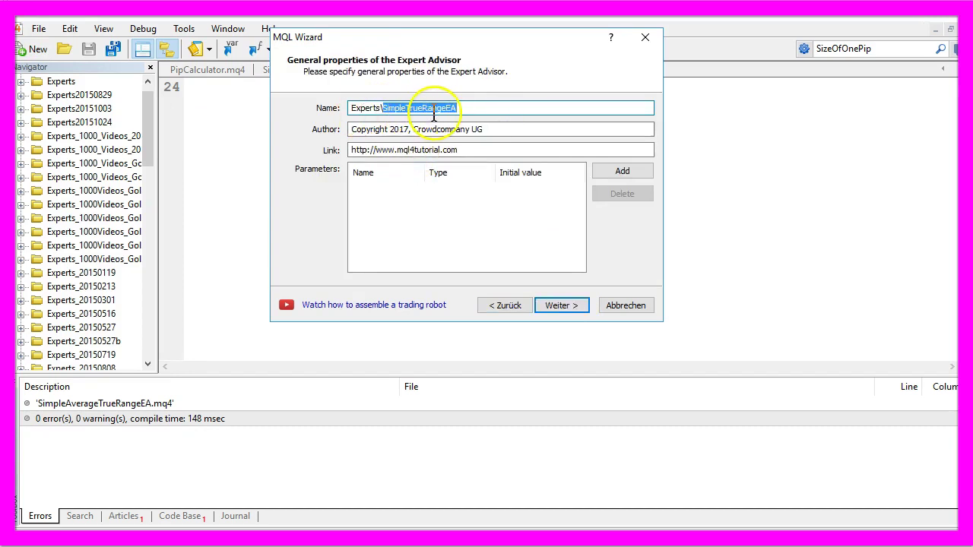
{"action": "left_click", "coordinate": [562, 307]}
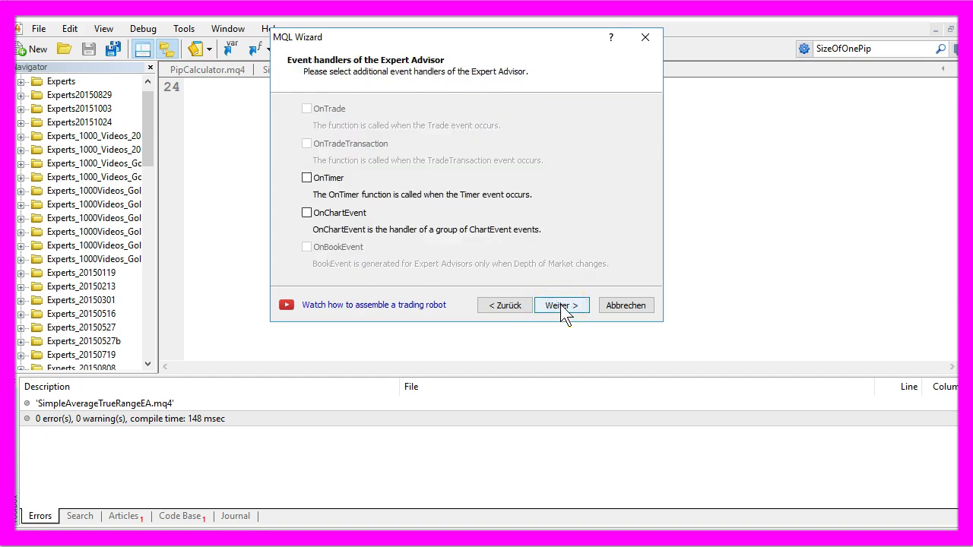
{"action": "left_click", "coordinate": [563, 305]}
Strip the template to OnTick, deleting the code above it plus the separator and //--- comments
{"action": "left_click", "coordinate": [561, 304]}
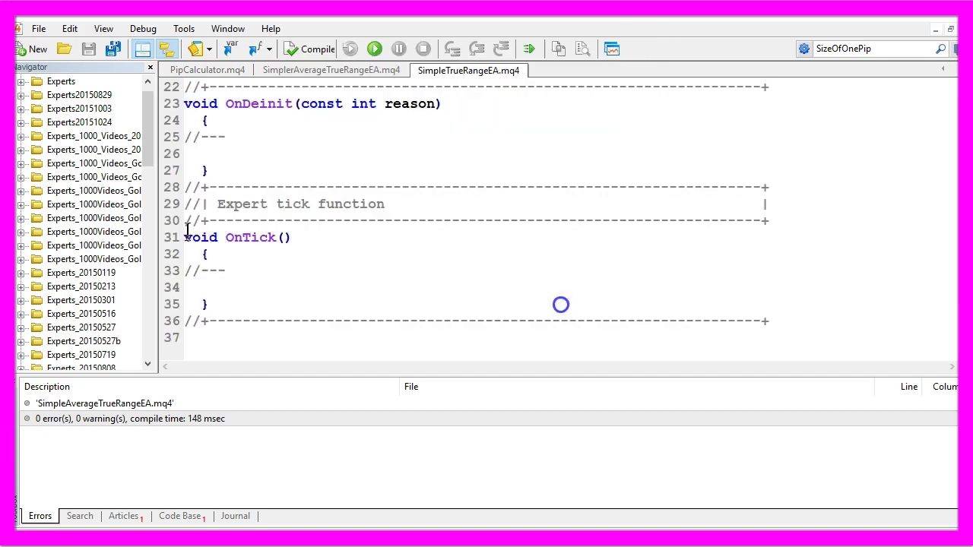
{"action": "left_click_drag", "start_coordinate": [185, 239], "coordinate": [171, 9]}
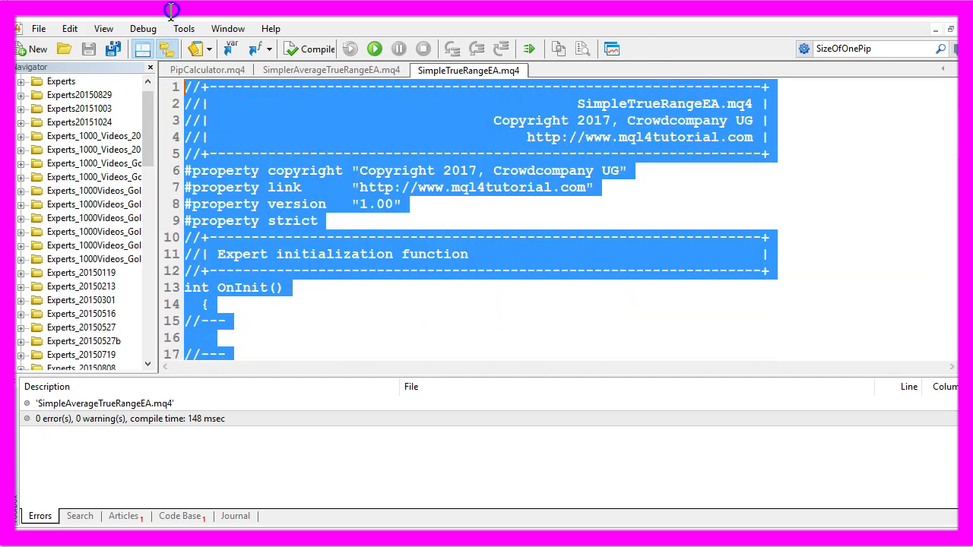
{"action": "key", "text": "Delete"}
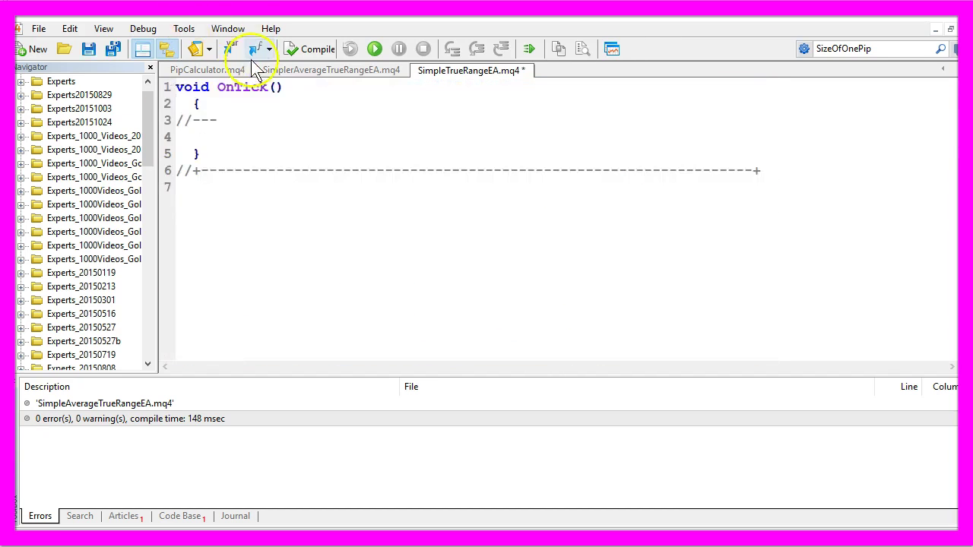
{"action": "left_click_drag", "start_coordinate": [177, 187], "coordinate": [173, 171]}
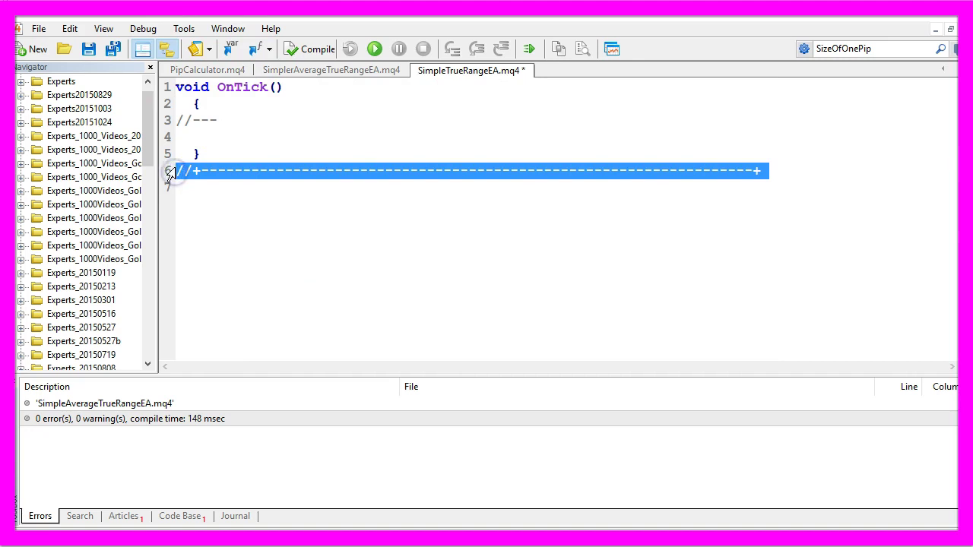
{"action": "key", "text": "Delete"}
{"action": "left_click_drag", "start_coordinate": [198, 128], "coordinate": [180, 120]}
{"action": "key", "text": "Delete"}
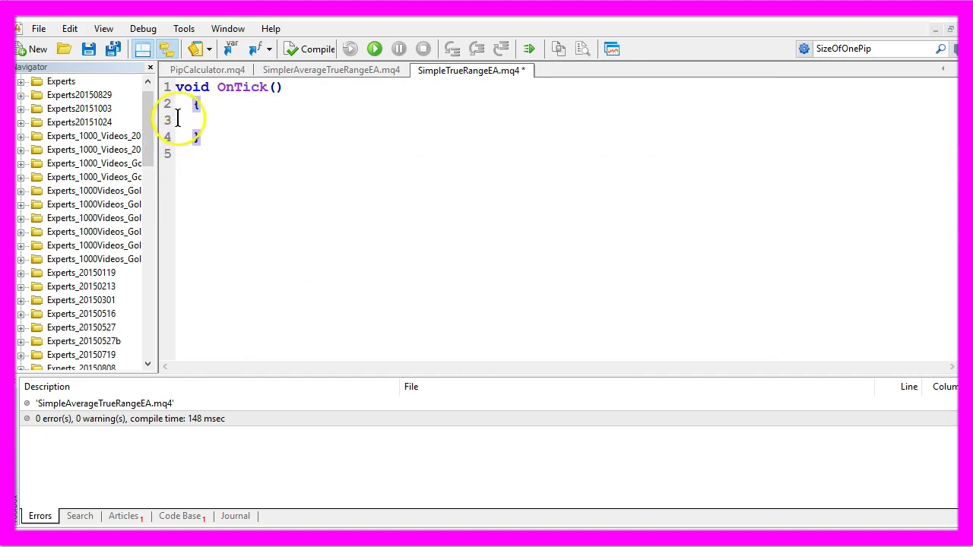
Paste the line storing iATR(_Symbol,_Period,14,0) in AverageTrueRangeValue and look up _Symbol in help
{"action": "key", "text": "ctrl+v"}
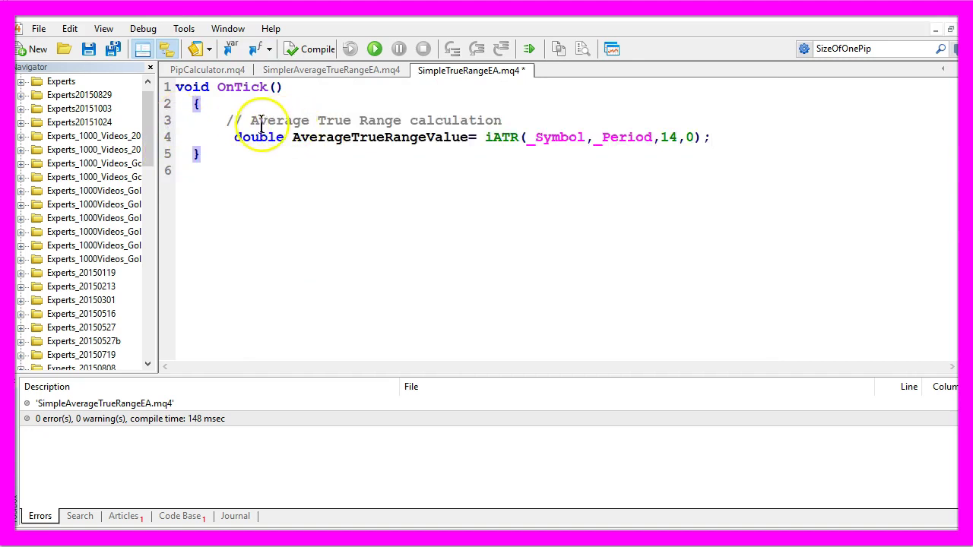
{"action": "left_click_drag", "start_coordinate": [252, 122], "coordinate": [526, 121]}
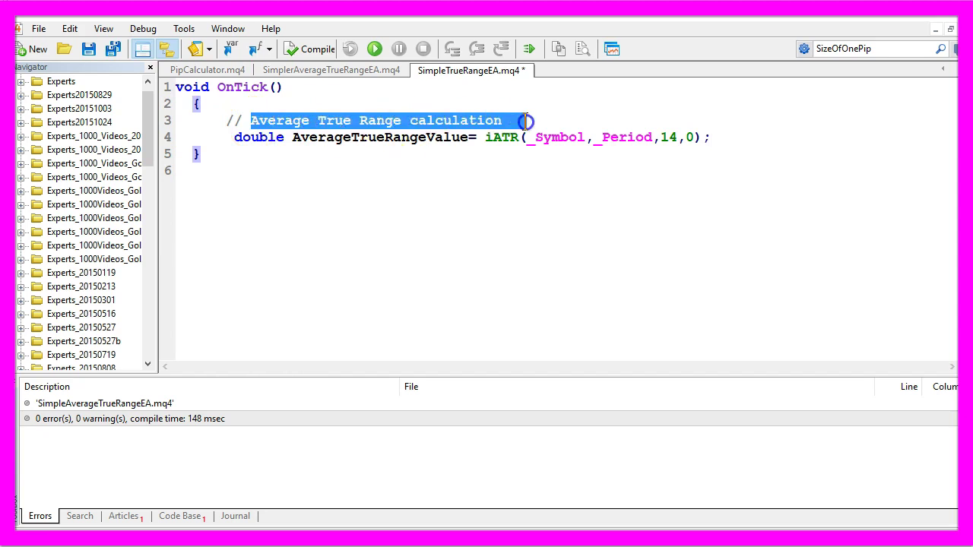
{"action": "double_click", "coordinate": [255, 139]}
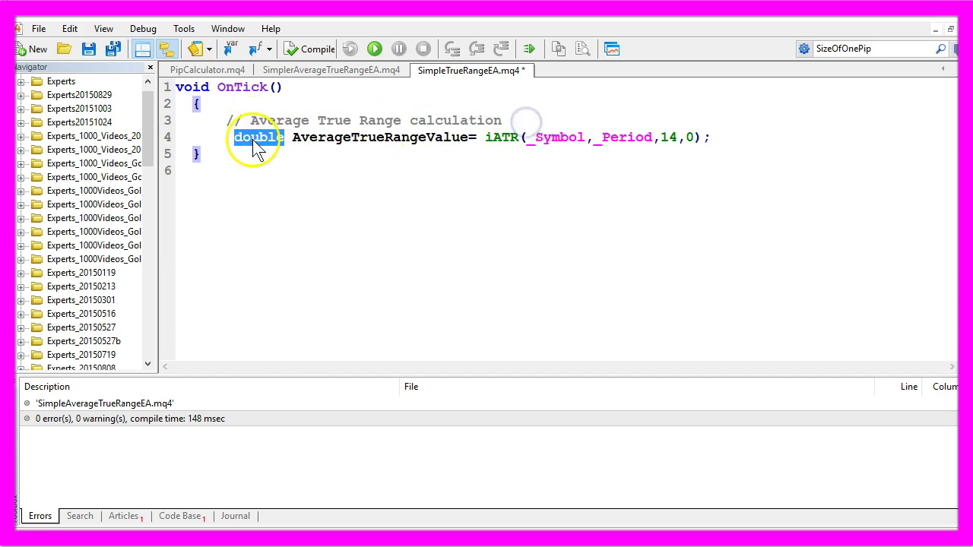
{"action": "double_click", "coordinate": [304, 143]}
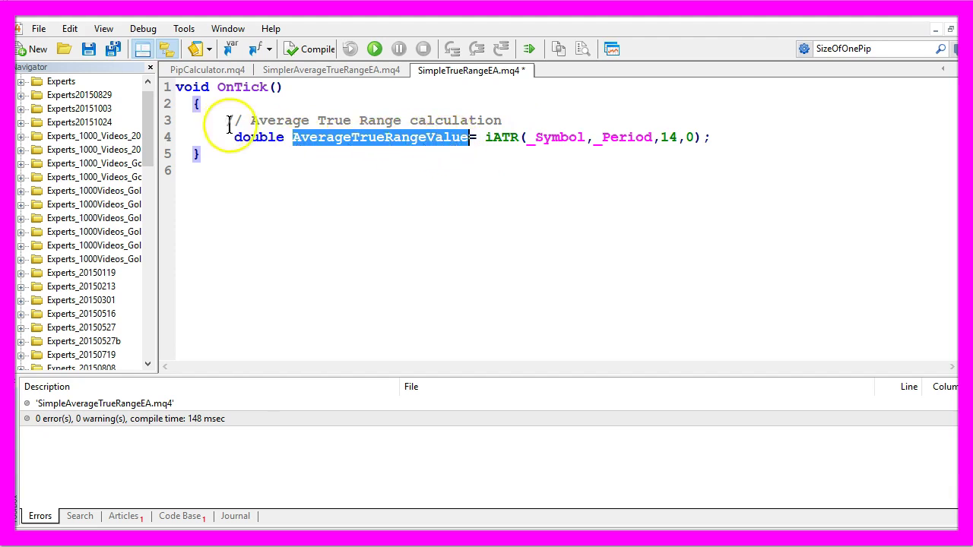
{"action": "double_click", "coordinate": [247, 141]}
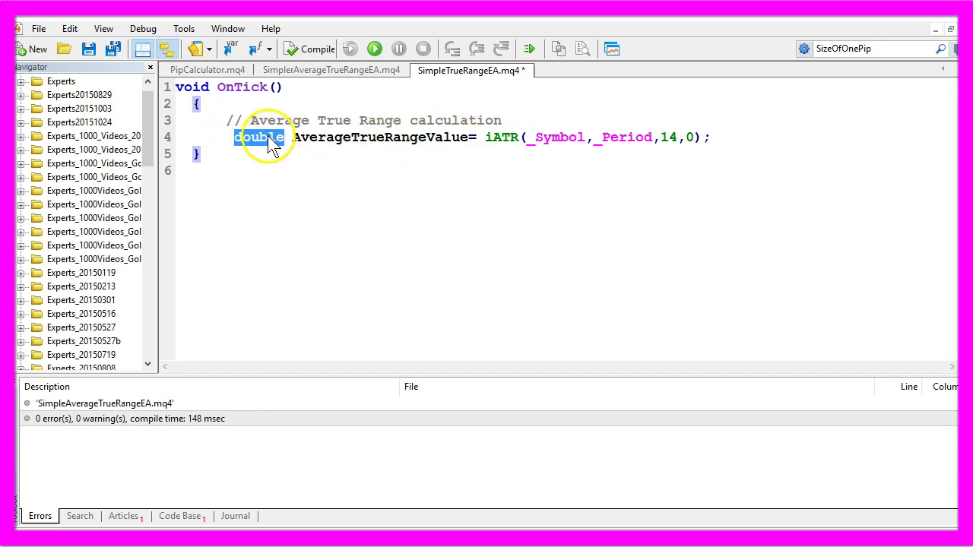
{"action": "double_click", "coordinate": [502, 138]}
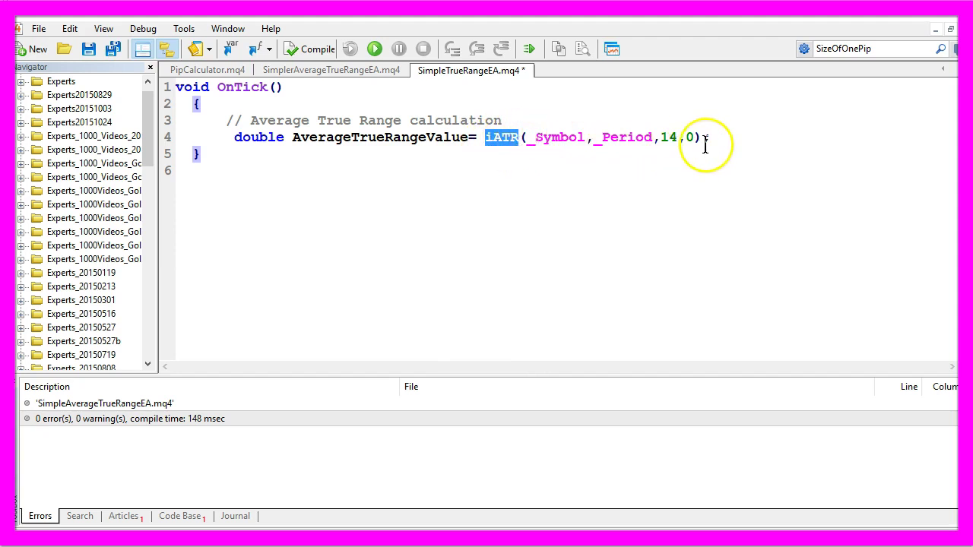
{"action": "double_click", "coordinate": [560, 138]}
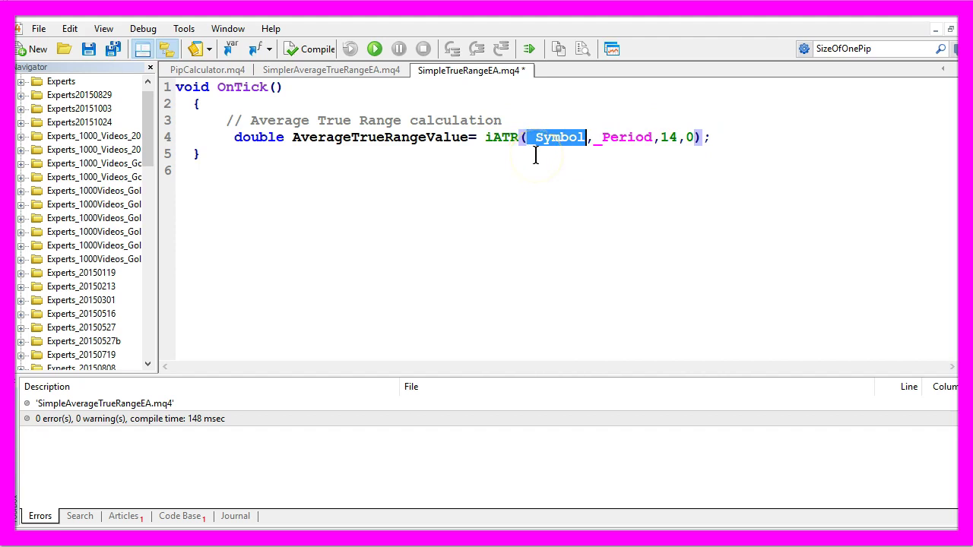
{"action": "key", "text": "F1"}
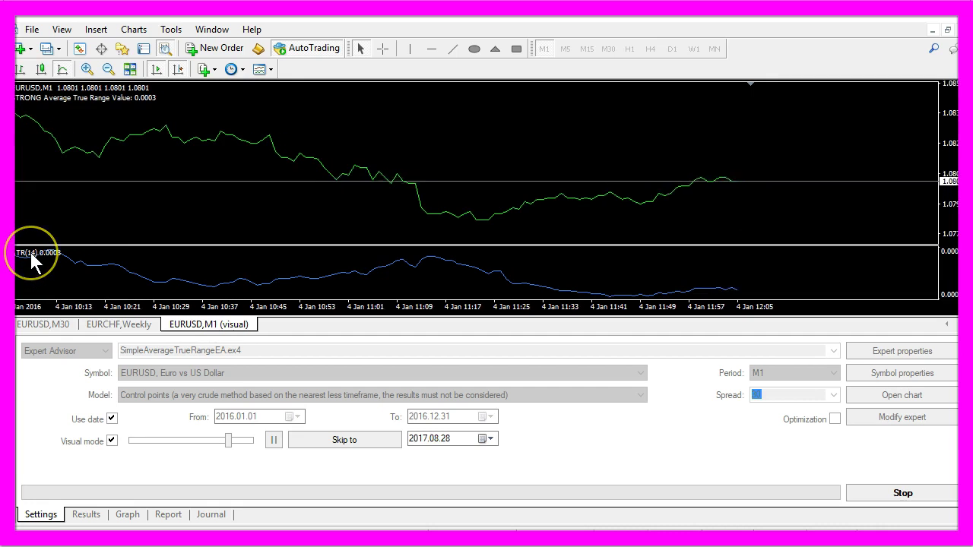
{"action": "right_click", "coordinate": [269, 253]}
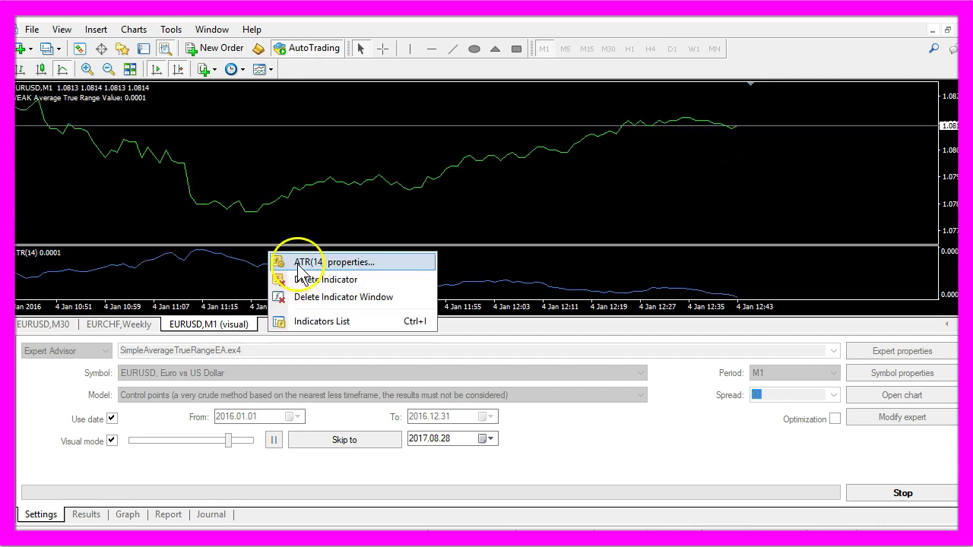
{"action": "left_click", "coordinate": [325, 264]}
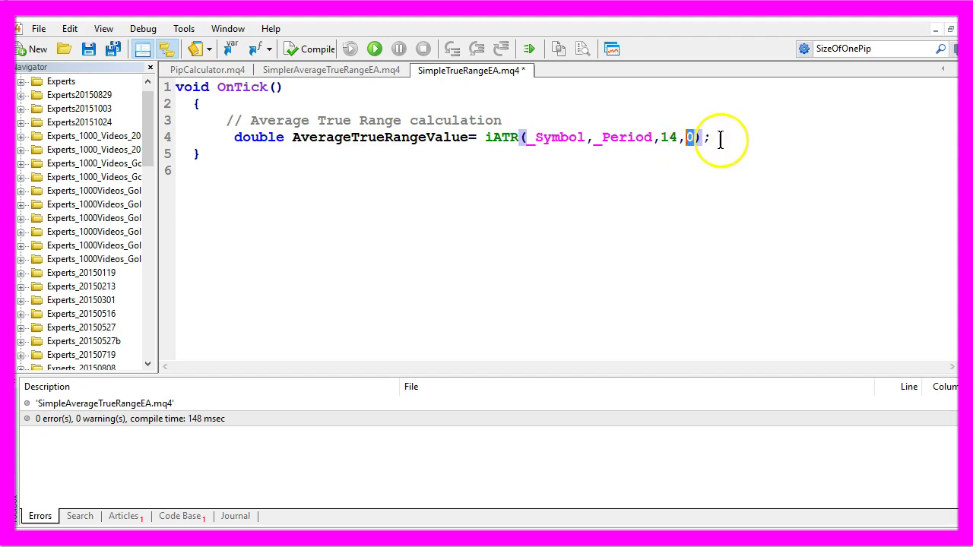
{"action": "type", "text": "if (AverageTrueRangeValue>0.00024)"}
Highlight the new if (AverageTrueRangeValue>0.00024) condition below the iATR line
{"action": "mouse_move", "coordinate": [226, 171]}
{"action": "left_mouse_down"}
{"action": "mouse_move", "coordinate": [295, 163]}
{"action": "mouse_move", "coordinate": [519, 184]}
{"action": "left_mouse_up"}
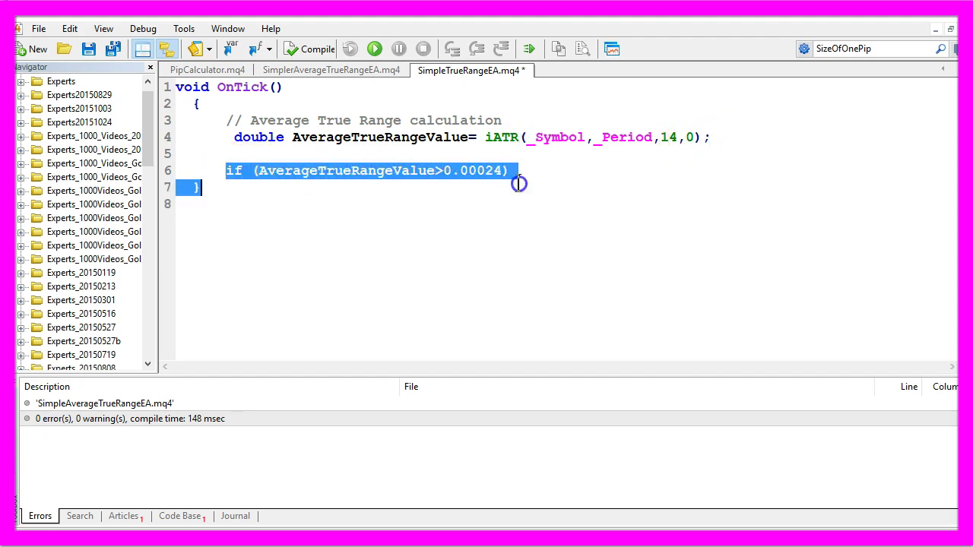
Paste the Comment("STRONG Average True Range Value: ",AverageTrueRangeValue) block under the 0.00024 check
{"action": "left_click", "coordinate": [469, 173]}
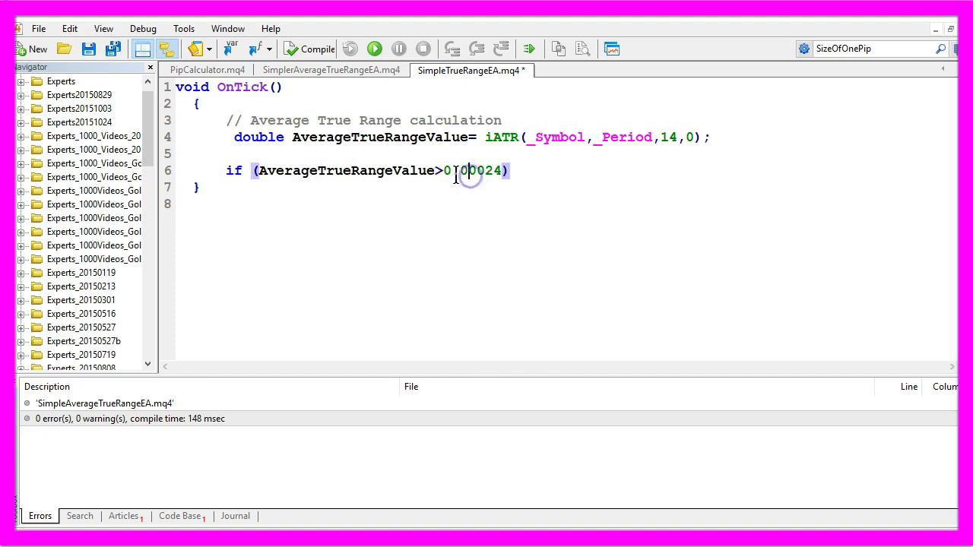
{"action": "left_click", "coordinate": [509, 173]}
{"action": "key", "text": "ctrl+v"}
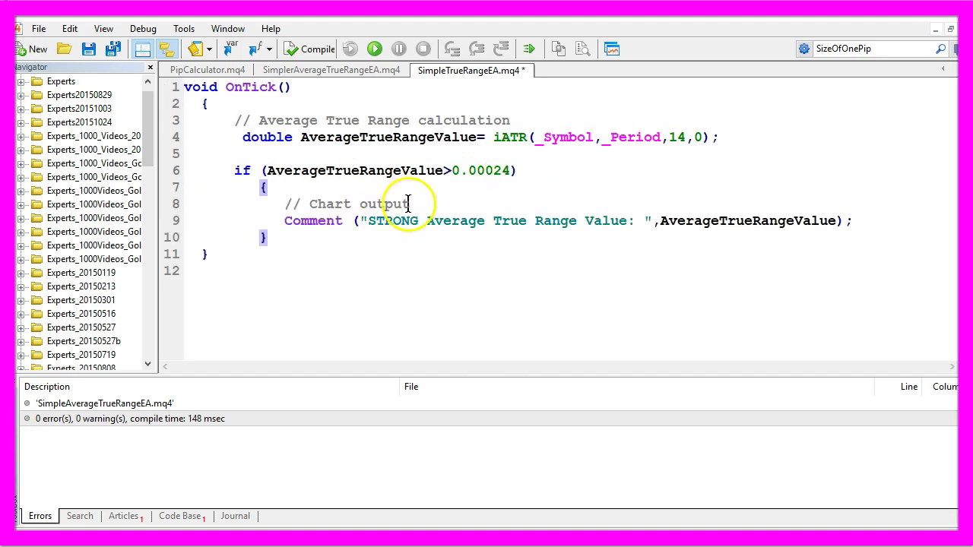
{"action": "double_click", "coordinate": [311, 220]}
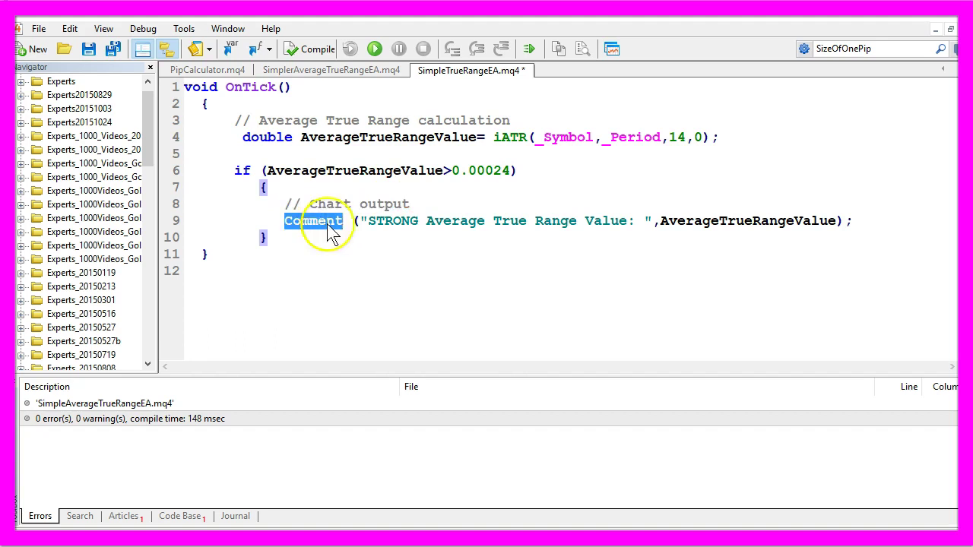
{"action": "left_click_drag", "start_coordinate": [368, 220], "coordinate": [642, 221]}
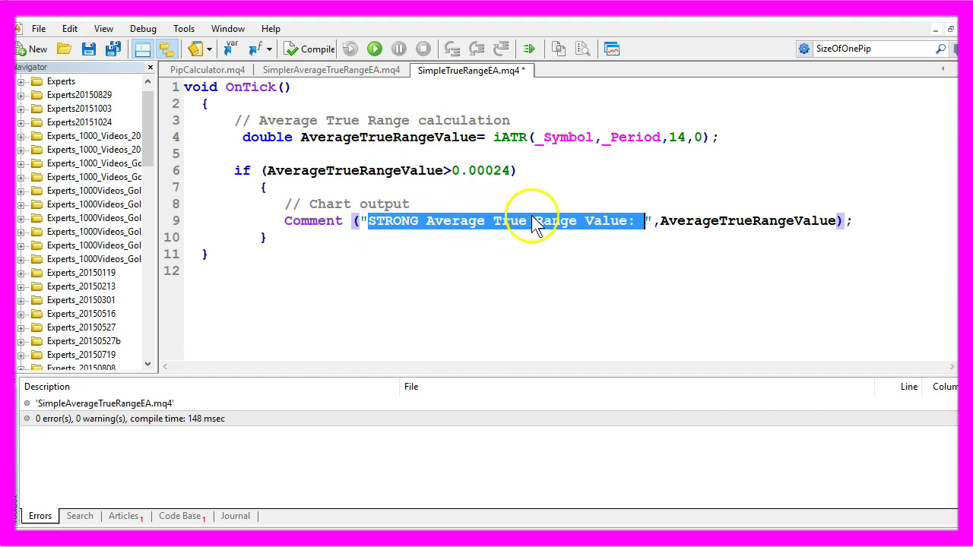
{"action": "double_click", "coordinate": [699, 226]}
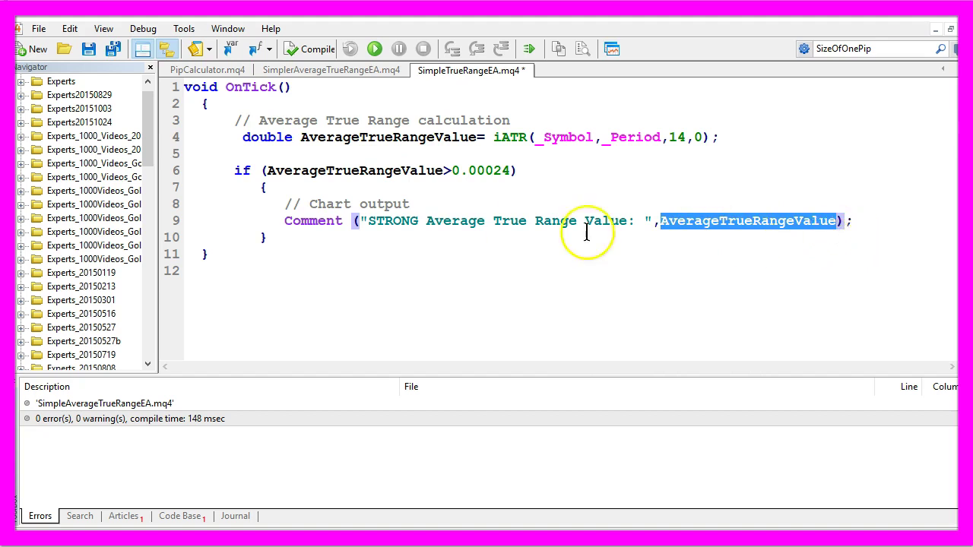
Paste the WEAK Comment branch for AverageTrueRangeValue<0.00014 below the STRONG block
{"action": "left_click", "coordinate": [330, 237]}
{"action": "key", "text": "ctrl+v"}
{"action": "double_click", "coordinate": [242, 270]}
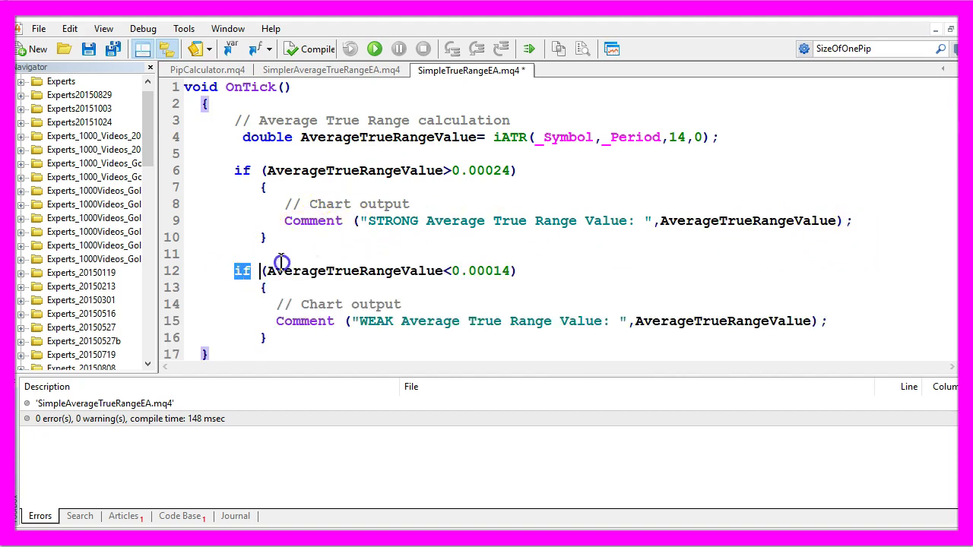
{"action": "left_click_drag", "start_coordinate": [280, 262], "coordinate": [516, 270]}
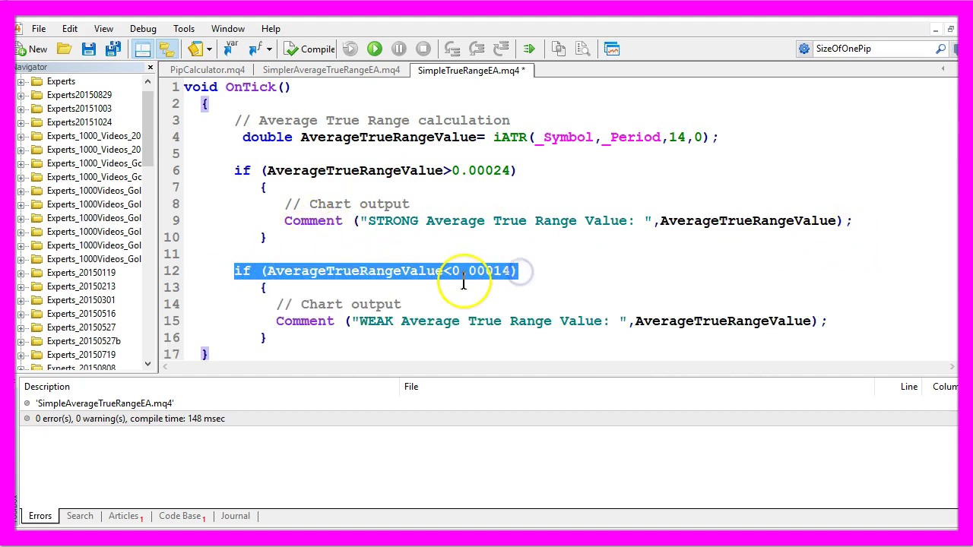
{"action": "left_click", "coordinate": [506, 270]}
{"action": "double_click", "coordinate": [308, 322]}
{"action": "mouse_move", "coordinate": [359, 321]}
{"action": "left_mouse_down"}
{"action": "mouse_move", "coordinate": [449, 308]}
{"action": "mouse_move", "coordinate": [579, 327]}
{"action": "left_mouse_up"}
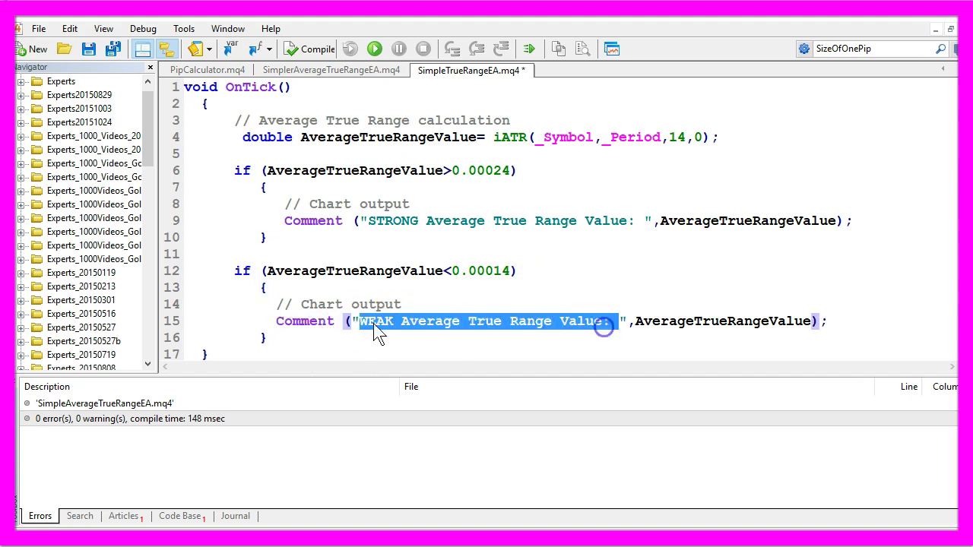
{"action": "double_click", "coordinate": [677, 321]}
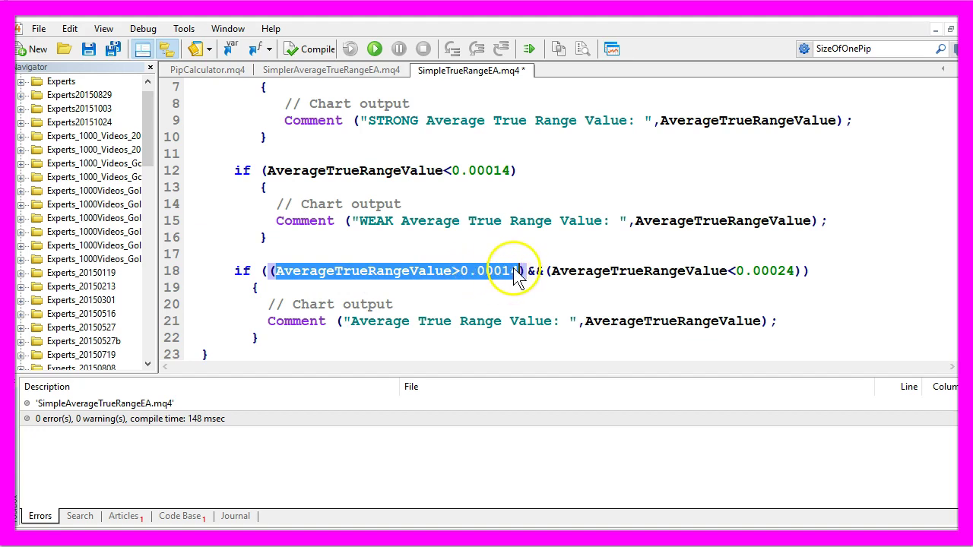
{"action": "left_click_drag", "start_coordinate": [727, 273], "coordinate": [739, 277]}
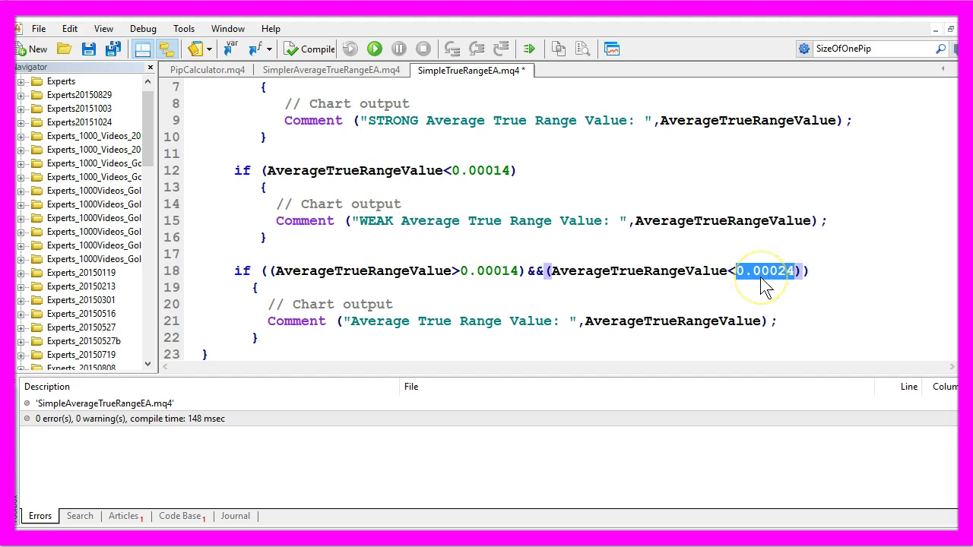
{"action": "left_click_drag", "start_coordinate": [783, 321], "coordinate": [256, 323]}
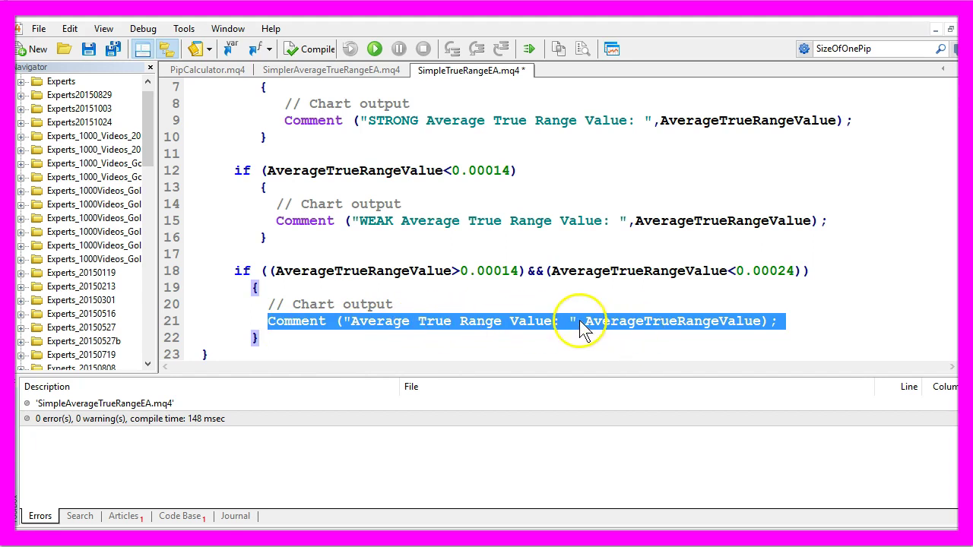
{"action": "double_click", "coordinate": [389, 120]}
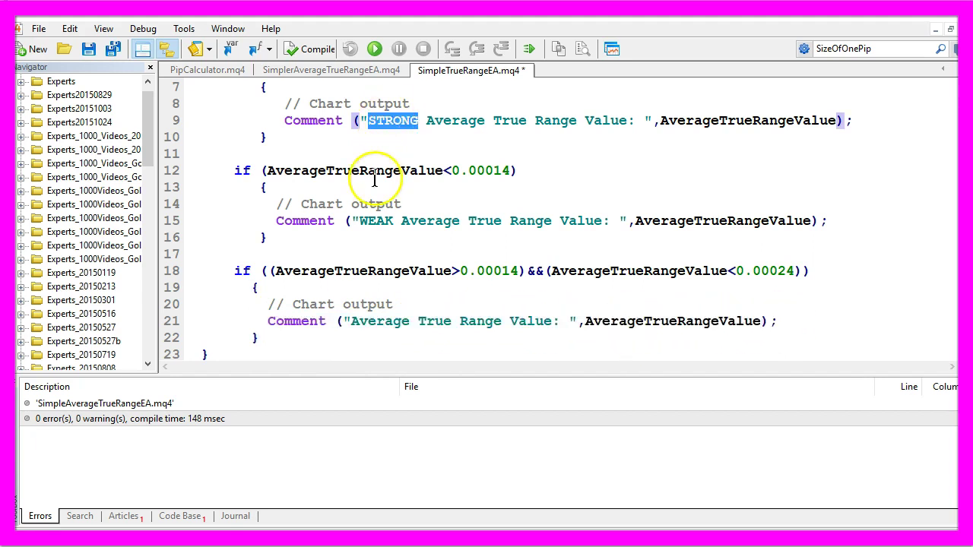
{"action": "double_click", "coordinate": [372, 221]}
{"action": "scroll", "coordinate": [228, 304], "scroll_direction": "down", "scroll_amount": 1}
{"action": "left_click", "coordinate": [197, 339]}
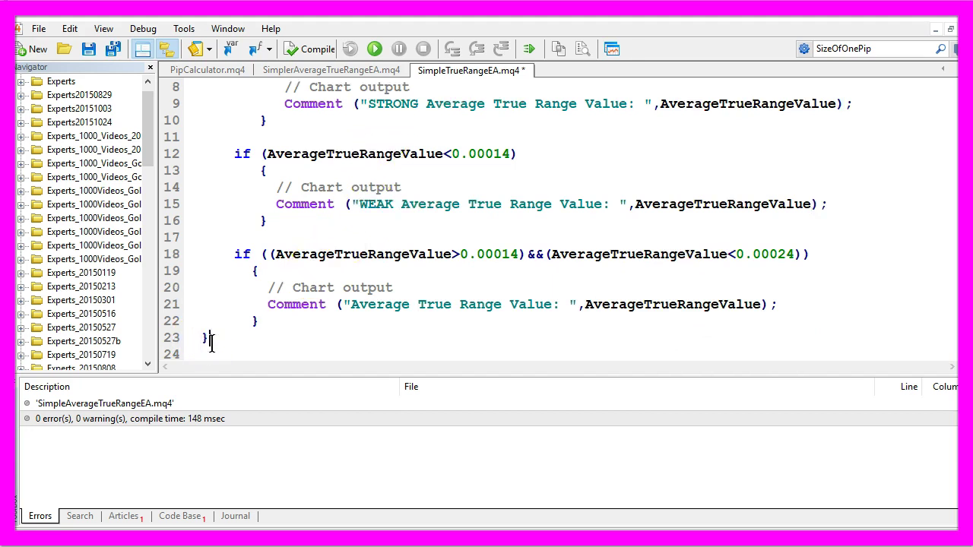
Compile SimpleTrueRangeEA with 0 errors and return to the MetaTrader 4 terminal
{"action": "left_click", "coordinate": [318, 50]}
{"action": "left_click", "coordinate": [27, 422]}
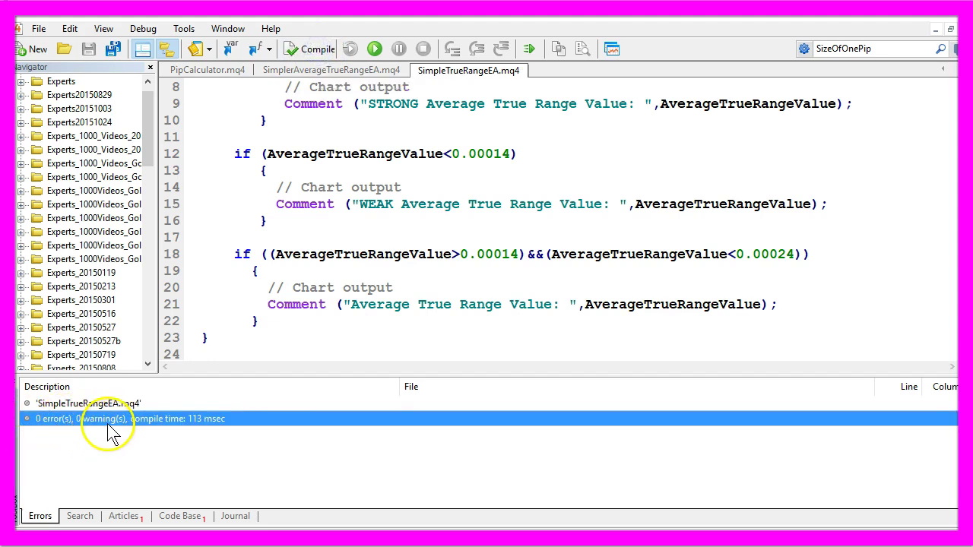
{"action": "left_click", "coordinate": [613, 49]}
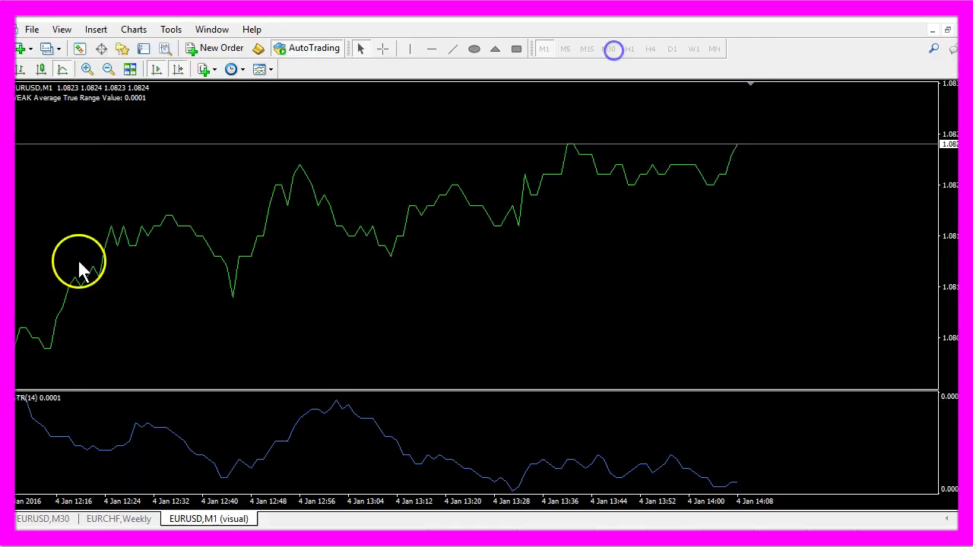
Run SimpleTrueRangeEA.ex4 in the Strategy Tester in visual mode on EURUSD M1
{"action": "left_click", "coordinate": [61, 34]}
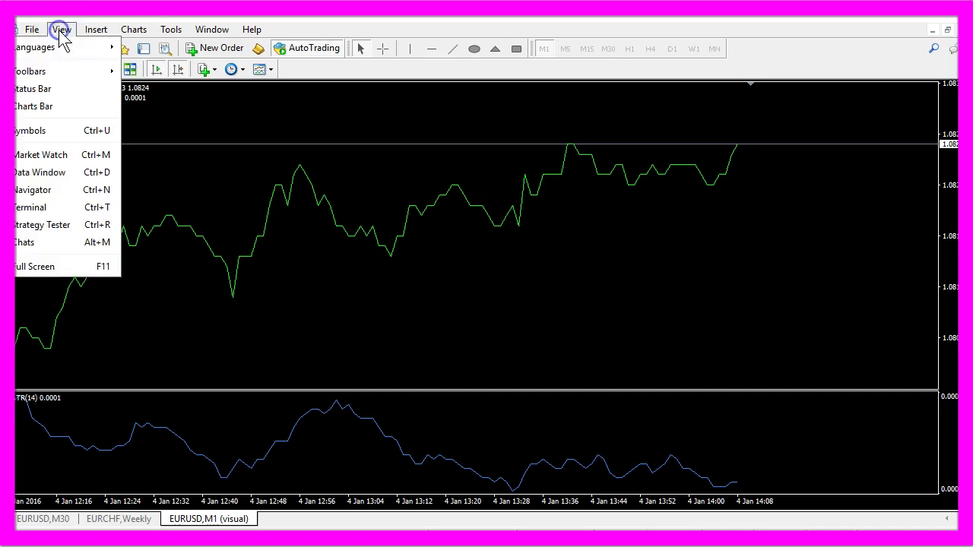
{"action": "left_click", "coordinate": [67, 234]}
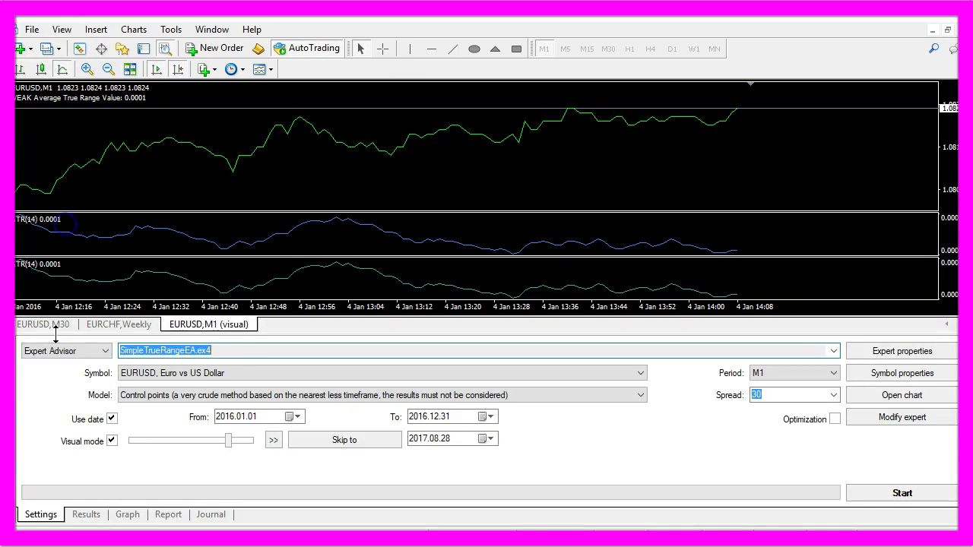
{"action": "left_click", "coordinate": [34, 355]}
{"action": "left_click", "coordinate": [894, 492]}
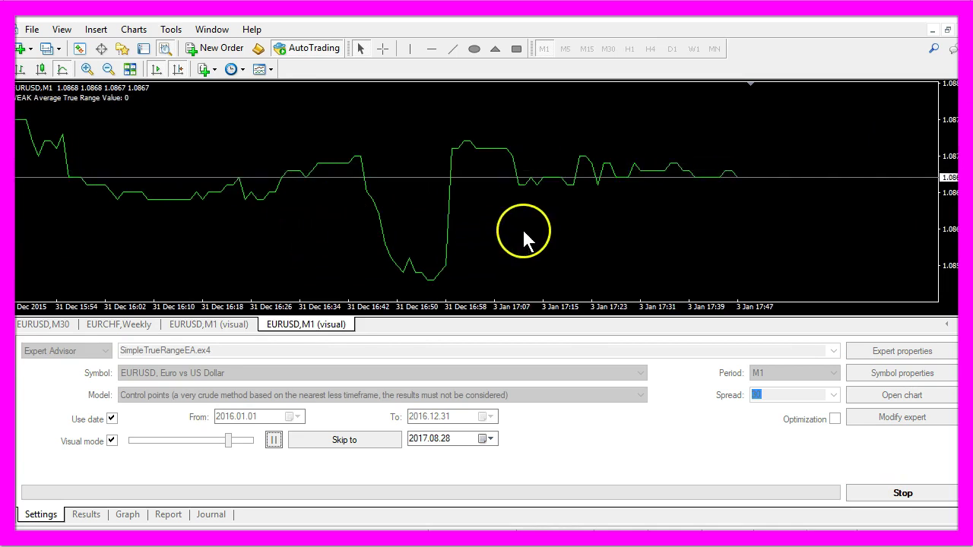
Show the test chart as candlesticks with an ATR(14) indicator, then pause and resume the backtest
{"action": "left_click", "coordinate": [41, 69]}
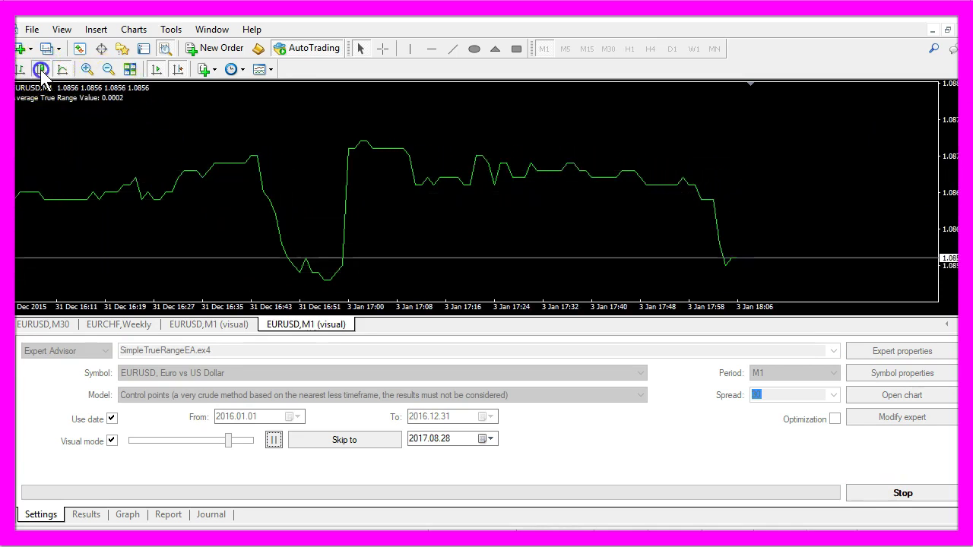
{"action": "left_click", "coordinate": [96, 29]}
{"action": "mouse_move", "coordinate": [45, 47]}
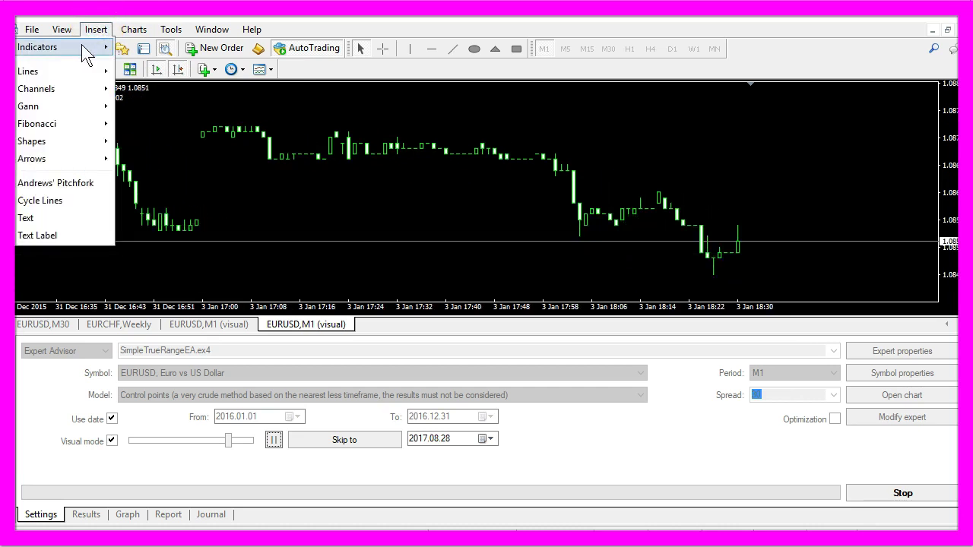
{"action": "left_click", "coordinate": [187, 174]}
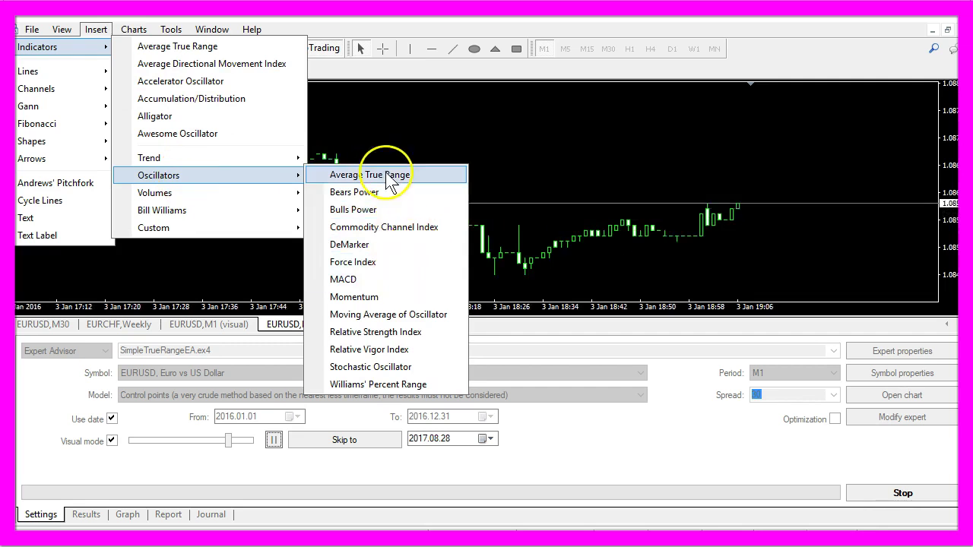
{"action": "left_click", "coordinate": [385, 177]}
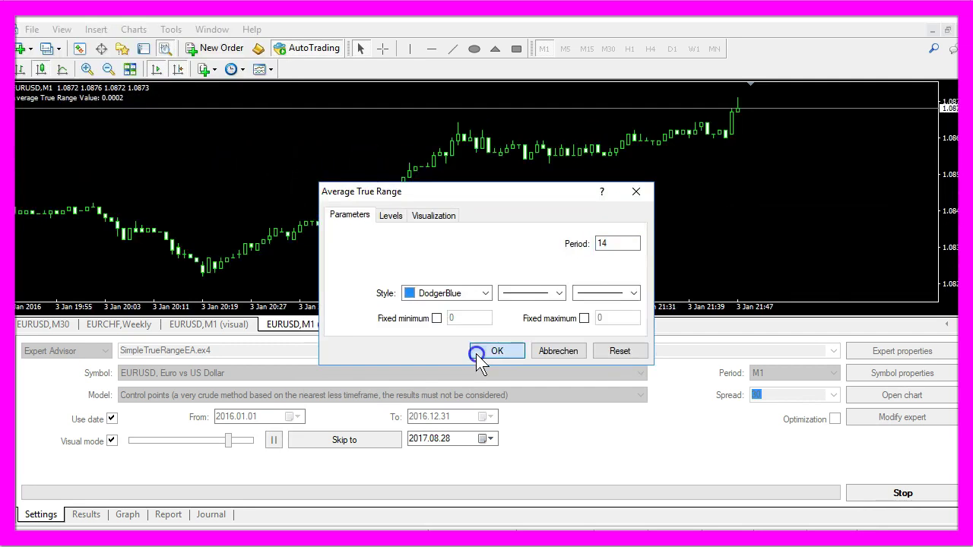
{"action": "left_click", "coordinate": [481, 353]}
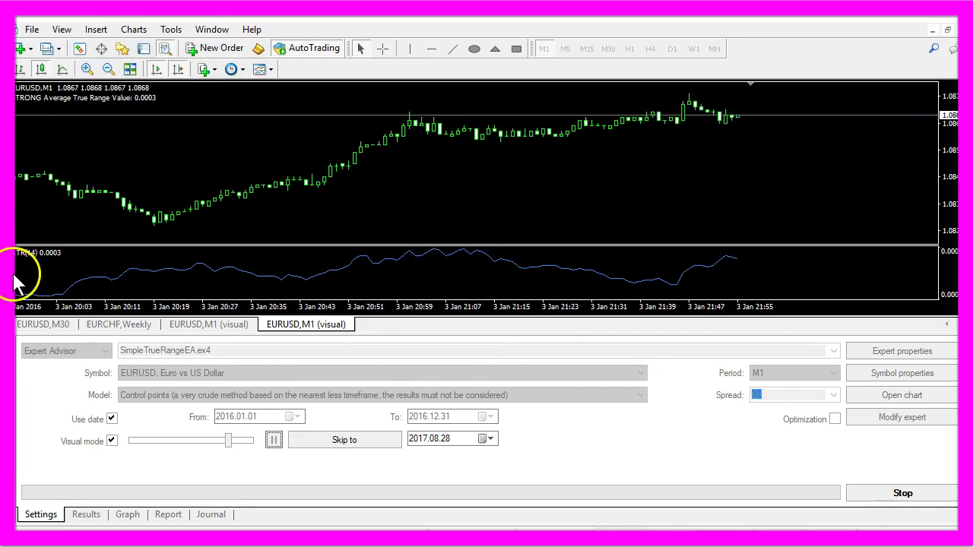
{"action": "key", "text": "Pause"}
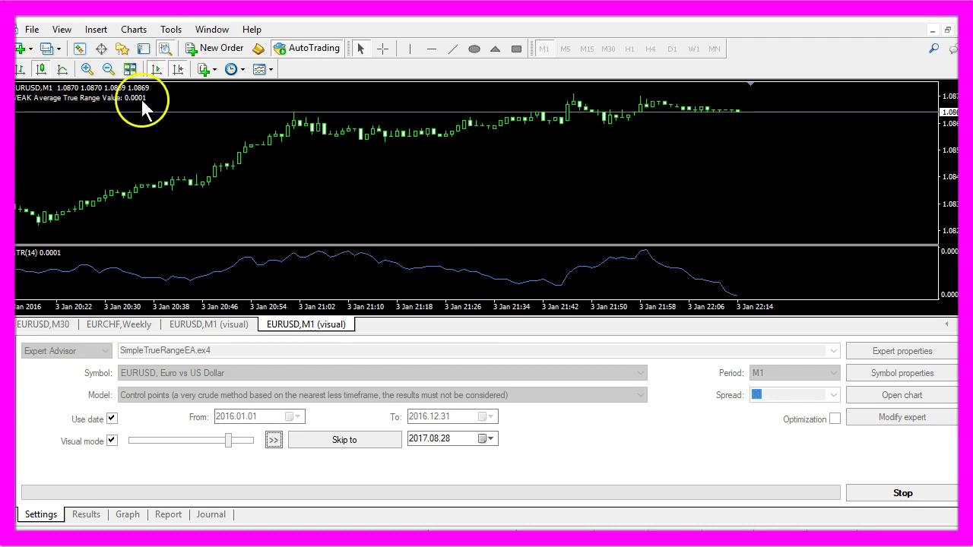
{"action": "left_click", "coordinate": [274, 440]}
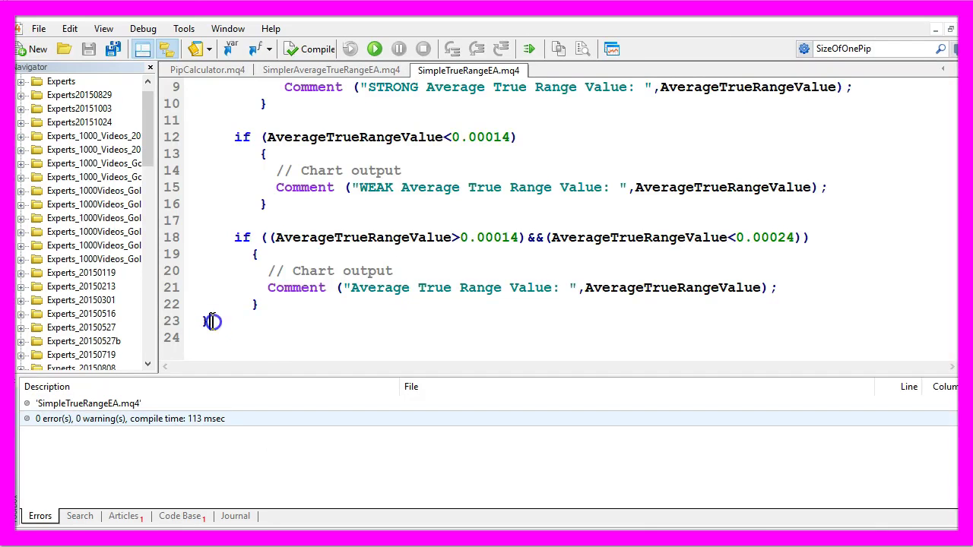
Select the whole OnTick function of SimpleTrueRangeEA.mq4 back in MetaEditor
{"action": "left_click_drag", "start_coordinate": [212, 321], "coordinate": [123, 30]}
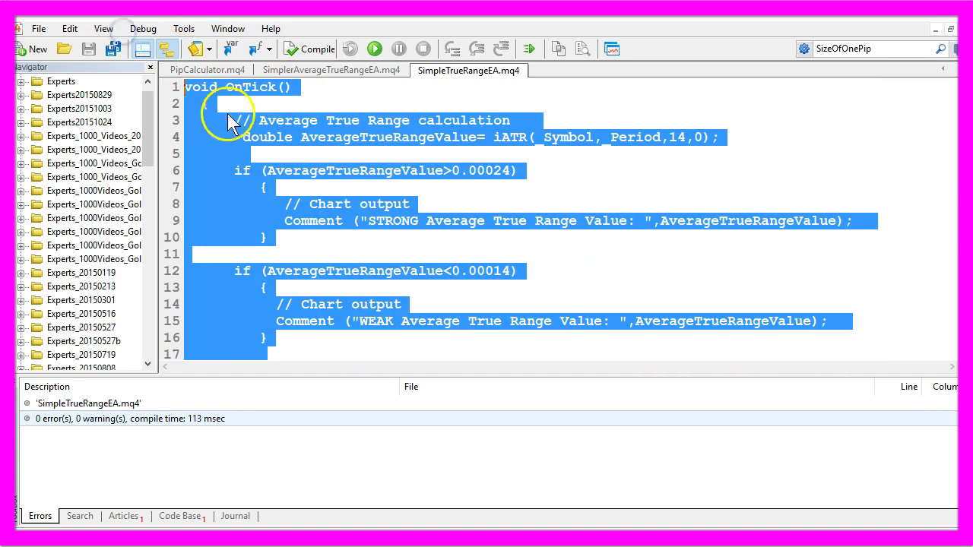